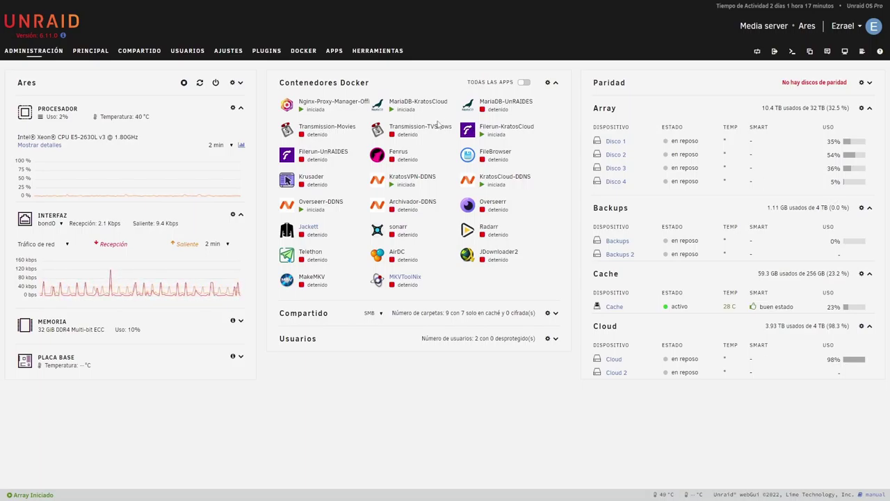
Open the "Copia espejo (rsync)" user script in the script editor.
click(228, 51)
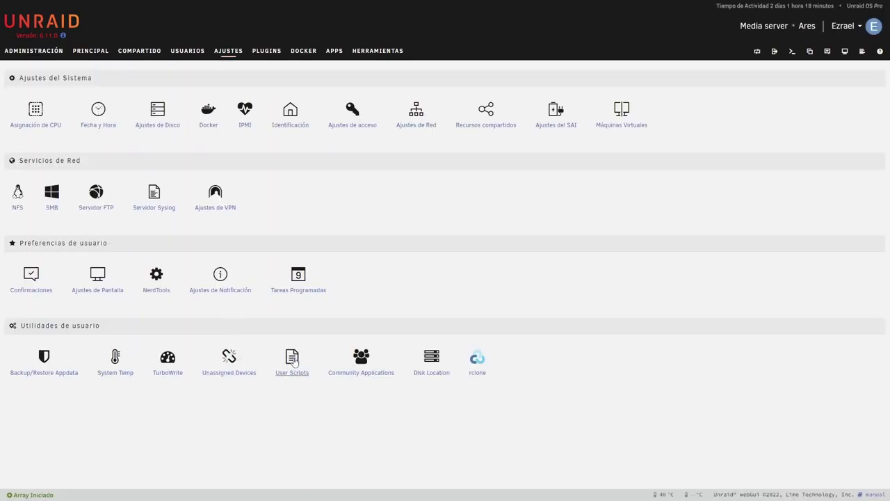
click(292, 358)
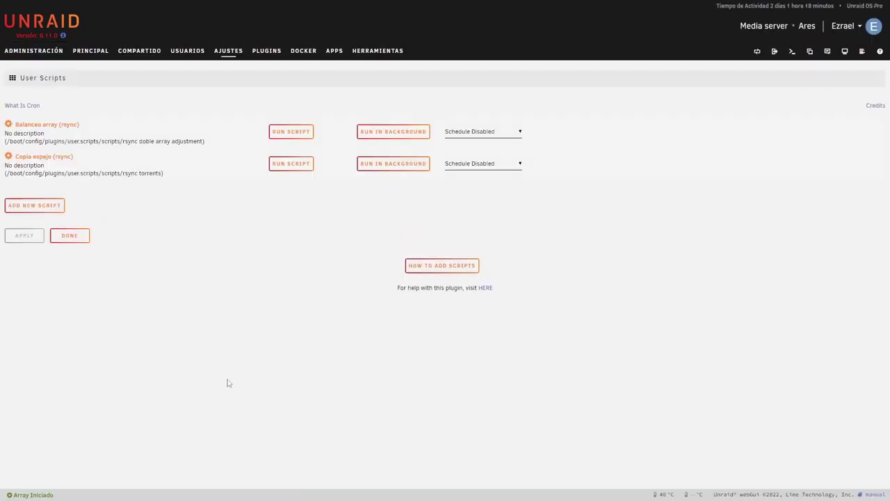
click(8, 158)
click(150, 127)
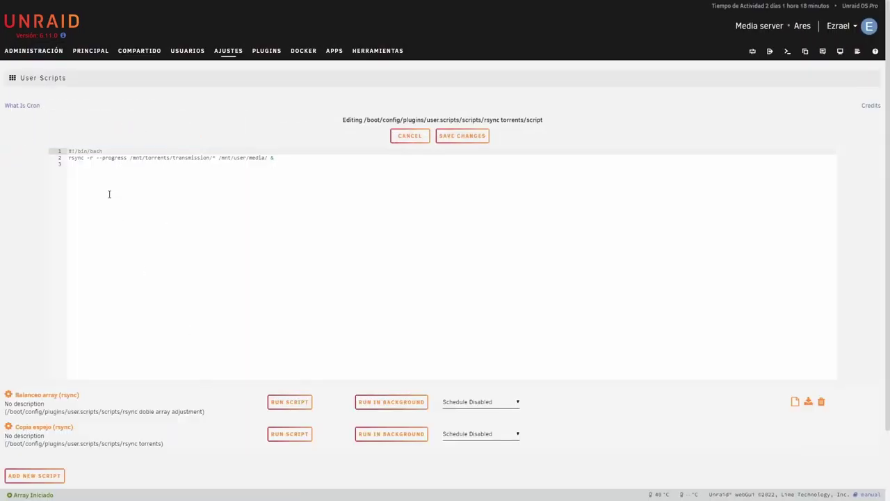
Examine the rsync command and its -r and --progress options in the script.
double_click(73, 157)
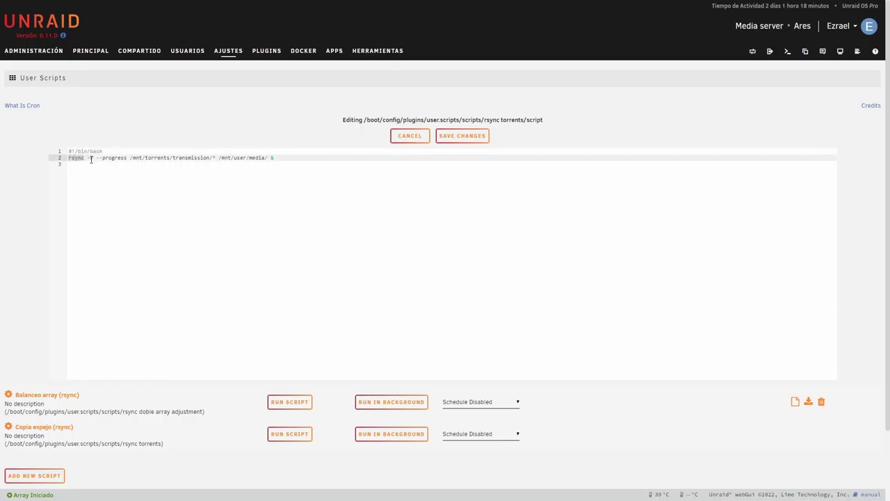
click(91, 158)
double_click(114, 157)
Examine the script's source path /mnt/torrents/transmission/* and destination path /mnt/user/media/, including their individual folder names.
drag(130, 158, 276, 160)
click(280, 158)
double_click(137, 158)
double_click(158, 158)
double_click(193, 158)
drag(220, 158, 267, 158)
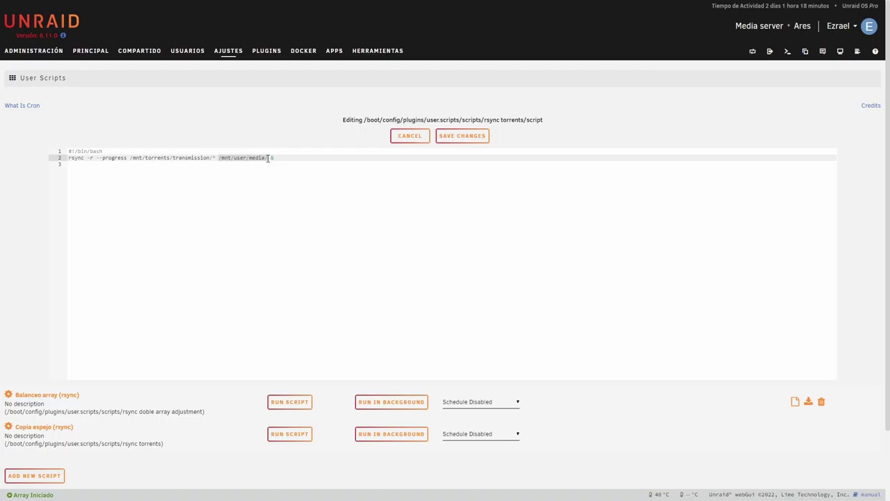
click(267, 158)
double_click(255, 157)
click(281, 158)
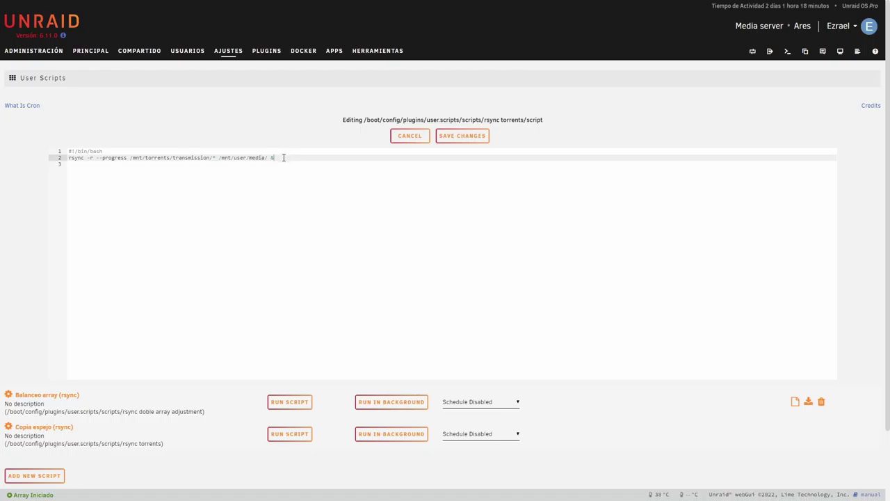
Leave the script and display the list of installed plugins.
click(43, 59)
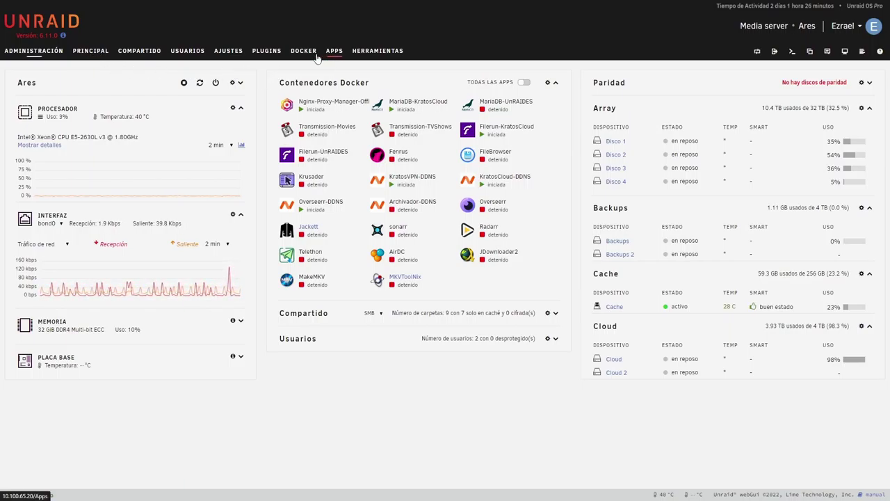
click(232, 54)
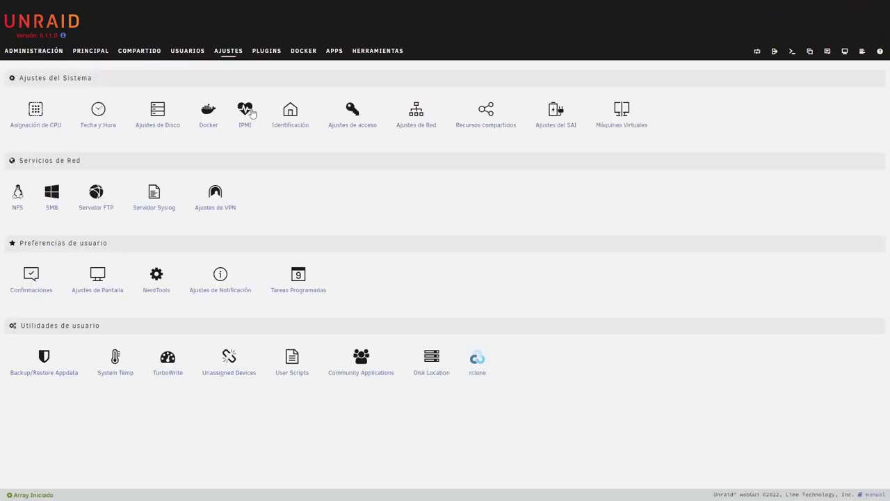
click(264, 56)
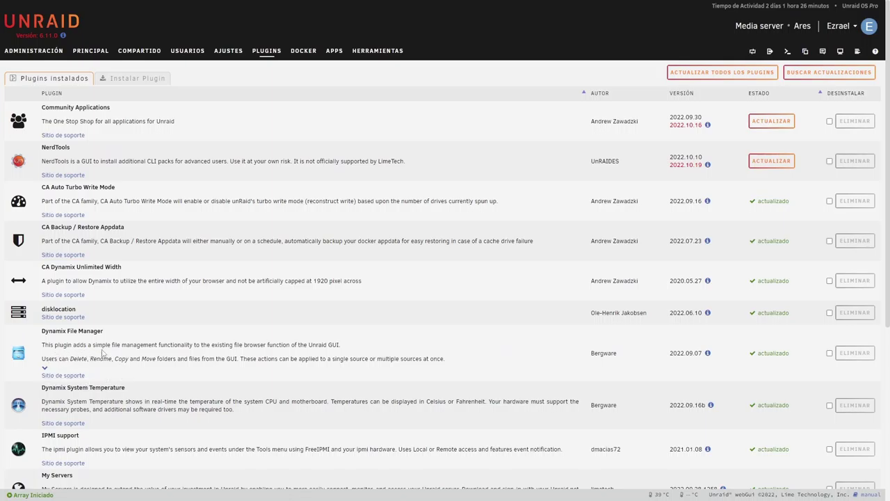
Browse the contents of array Disco 1 and go up to the root listing of all storage locations.
click(92, 51)
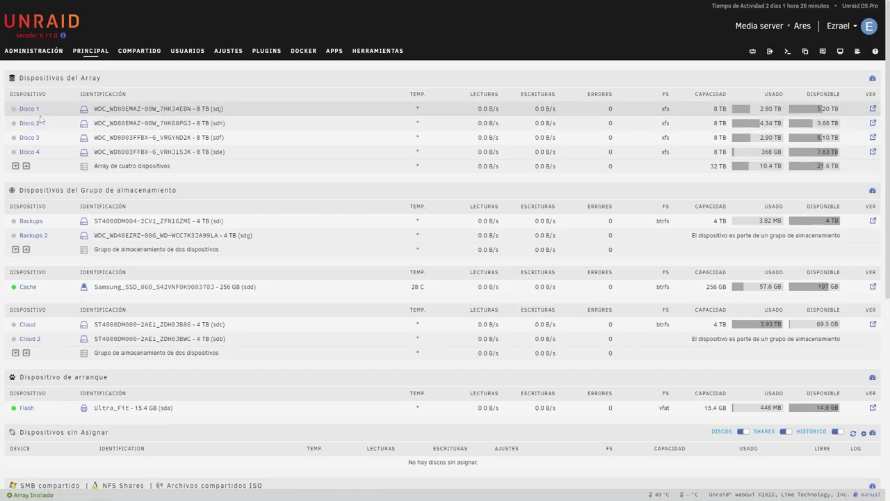
click(872, 109)
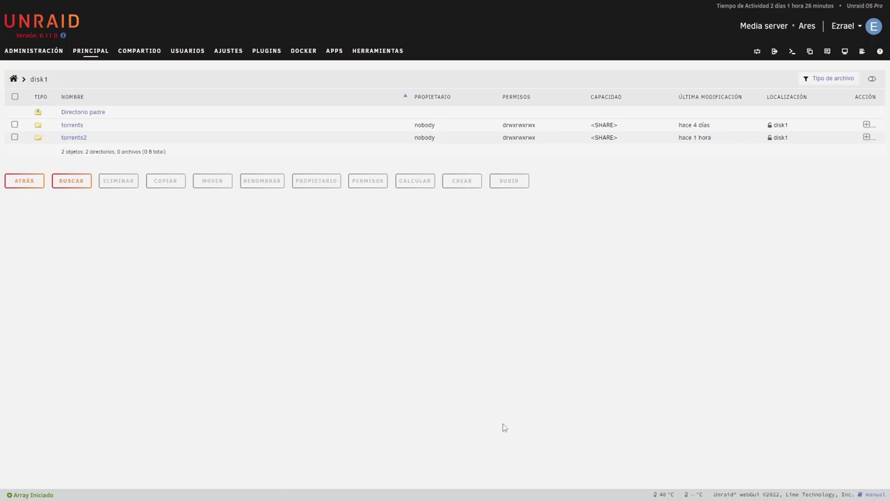
click(13, 79)
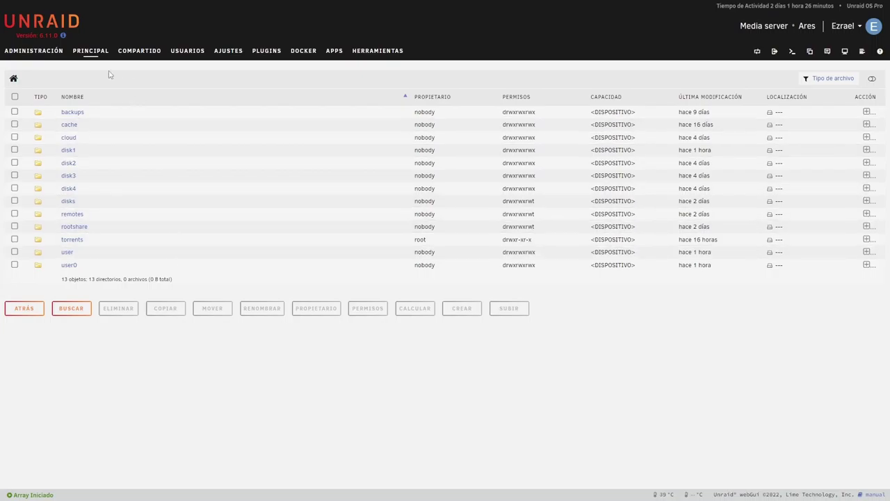
Open the settings form for creating a new shared folder.
click(34, 51)
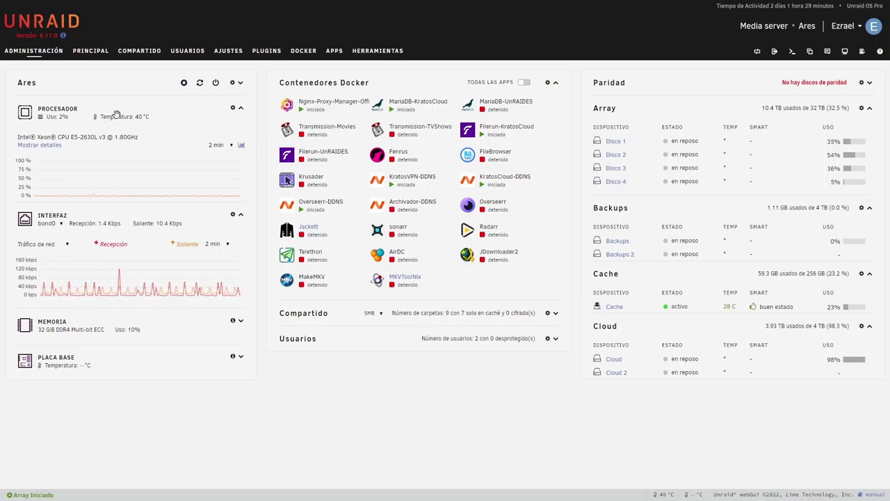
click(140, 54)
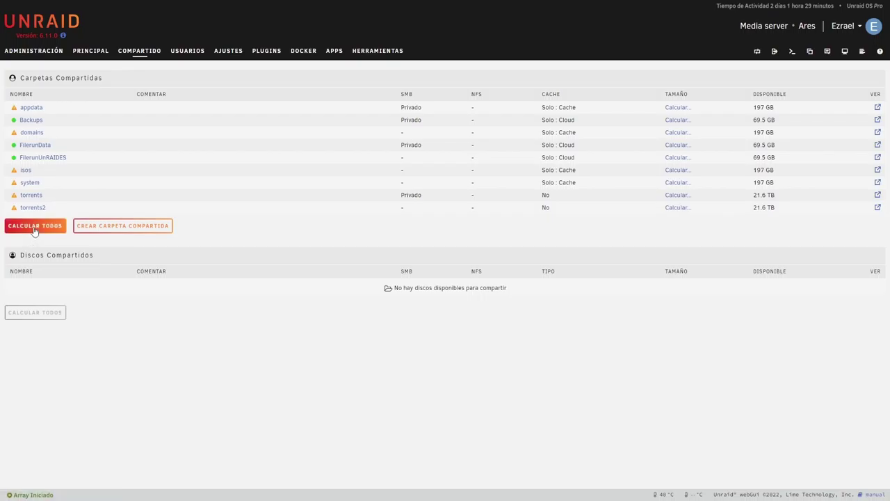
click(137, 230)
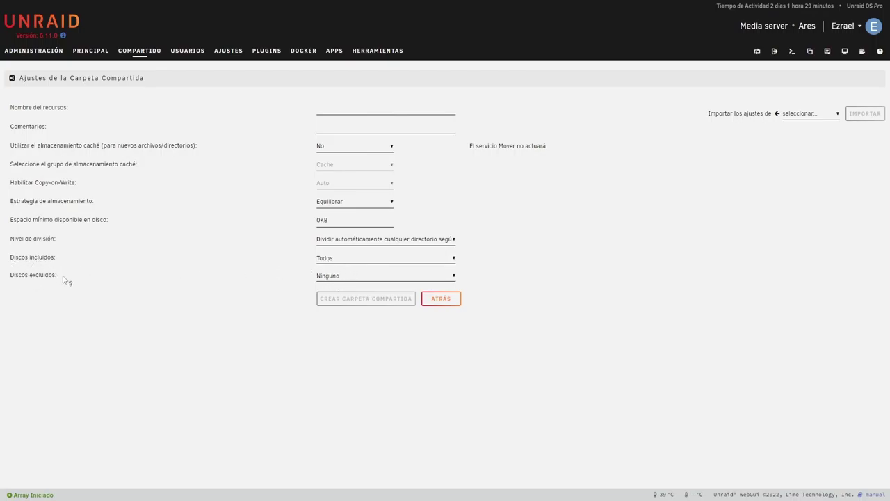
Check which disks can be included in or excluded from the new shared folder, leaving all of them unselected.
click(365, 262)
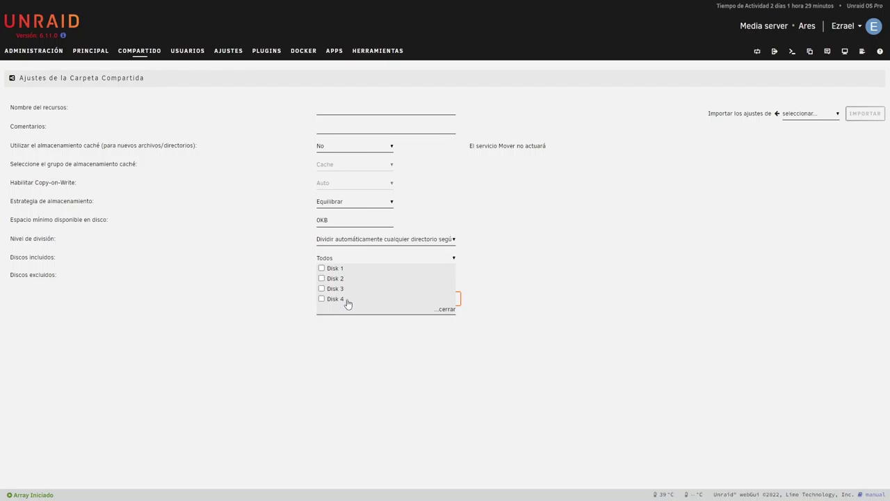
click(361, 356)
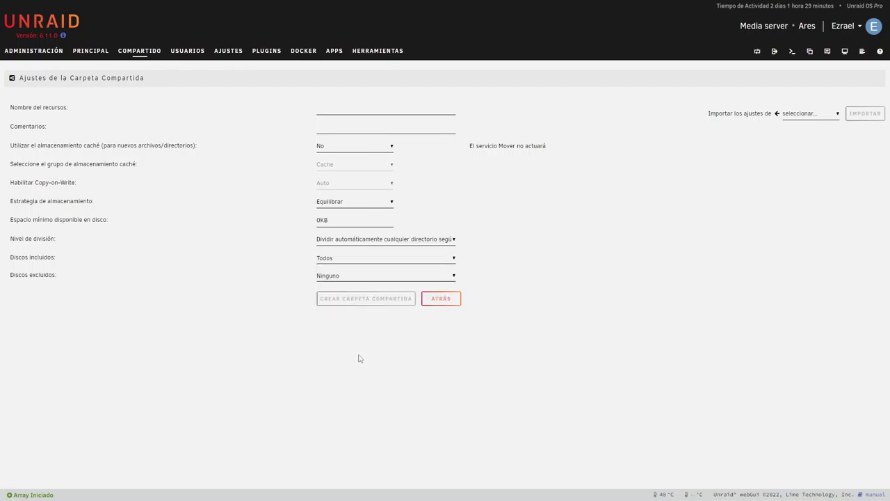
click(341, 282)
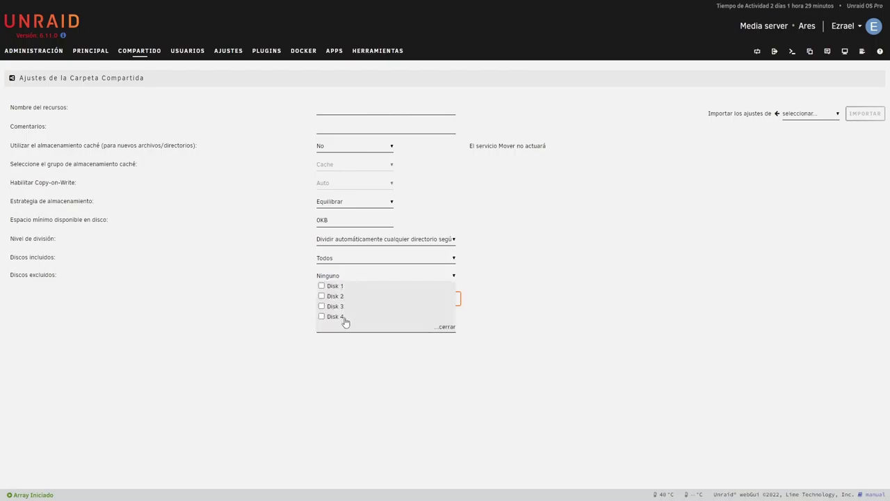
click(299, 308)
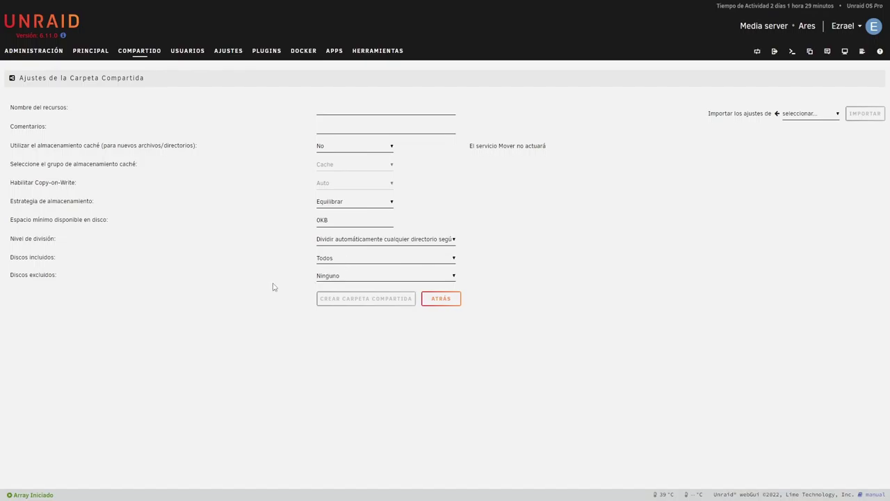
Leave the shared folder form and open the "Balanceo array (rsync)" user script in the script editor.
click(42, 52)
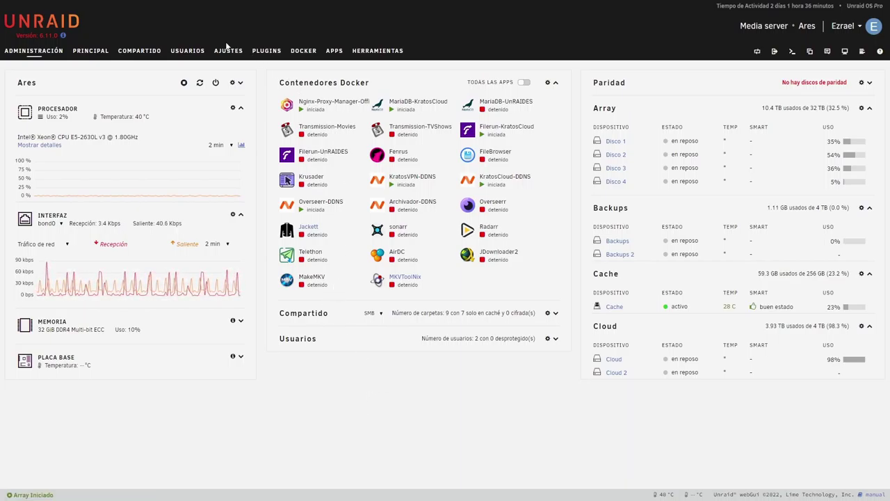
click(299, 365)
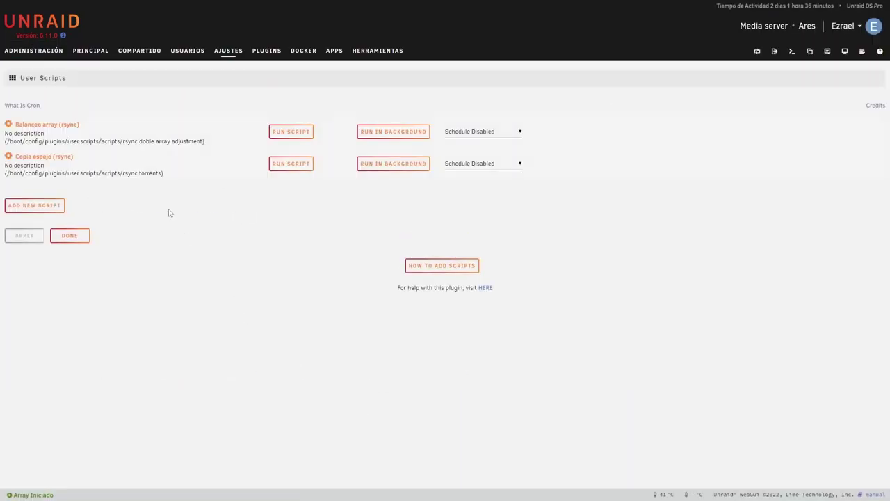
click(9, 126)
click(146, 95)
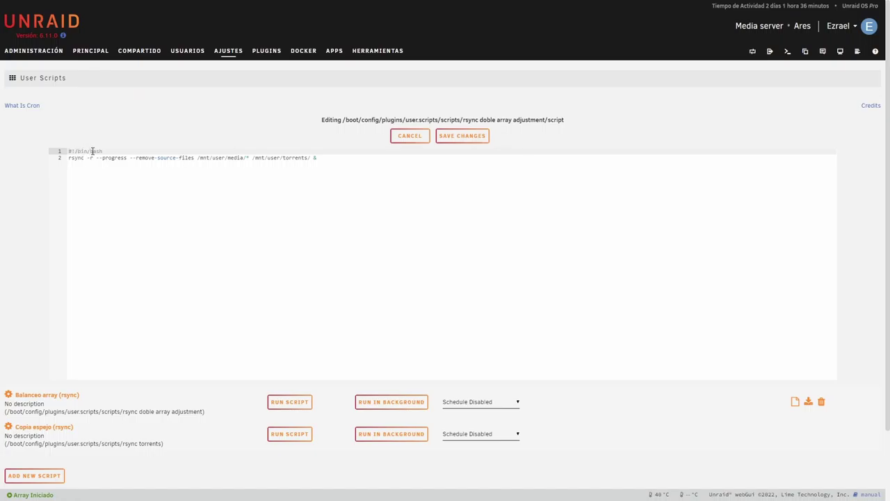
Examine the -r, --progress and --remove-source-files options of the script's rsync command.
drag(91, 158, 81, 216)
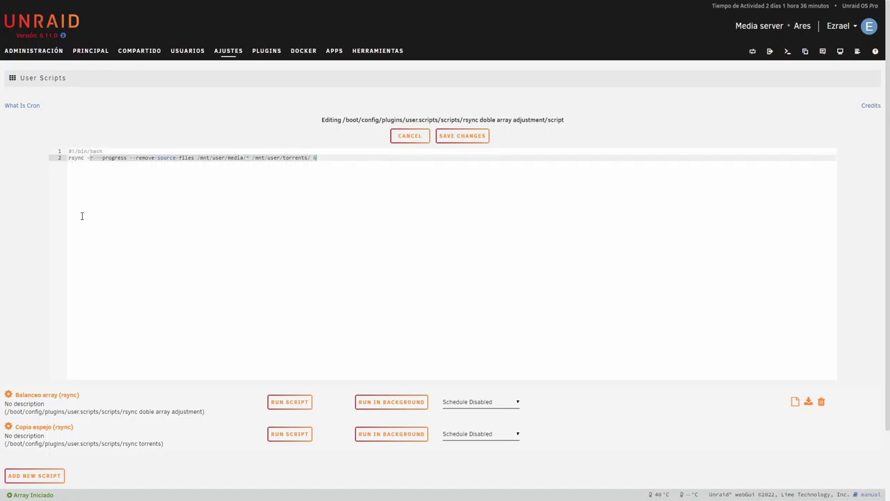
click(93, 157)
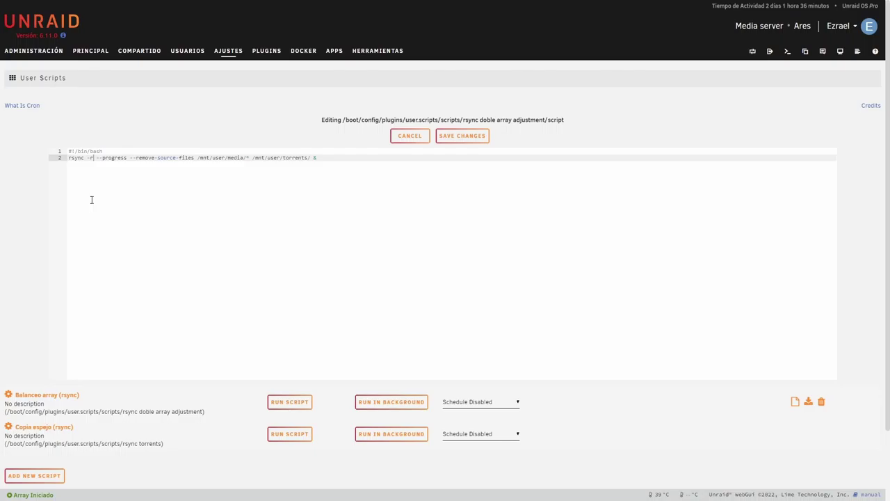
double_click(113, 158)
drag(130, 157, 195, 158)
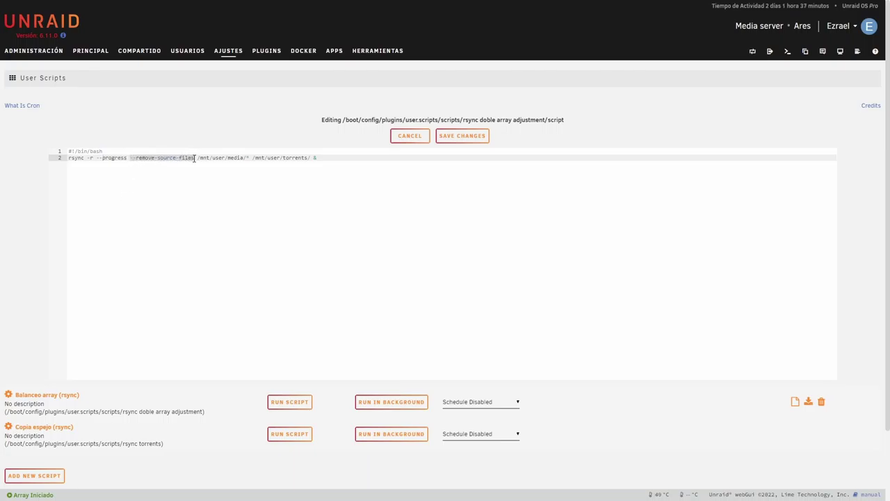
click(159, 167)
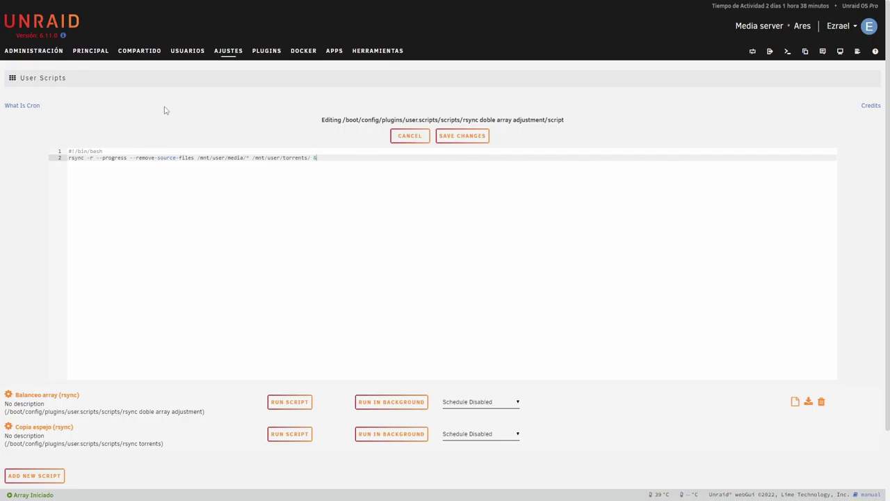
Examine the script's source path /mnt/user/media/* and destination path /mnt/user/torrents/.
drag(198, 158, 250, 158)
drag(252, 159, 312, 157)
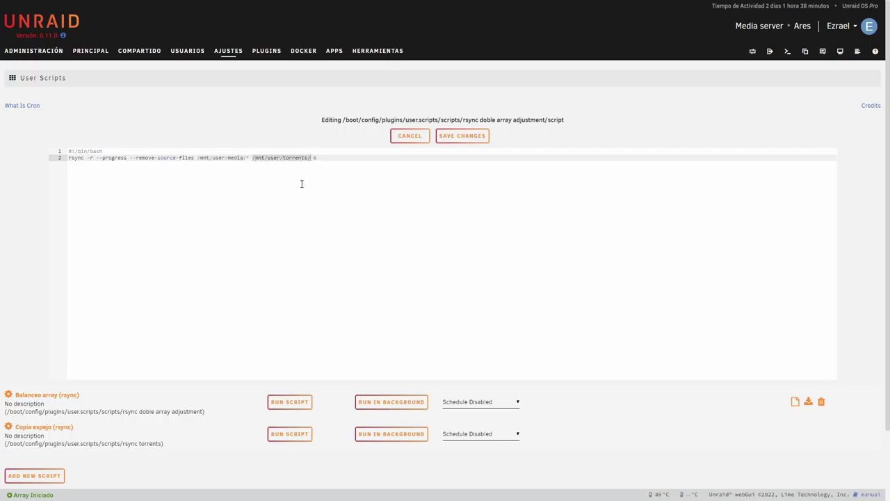
click(301, 184)
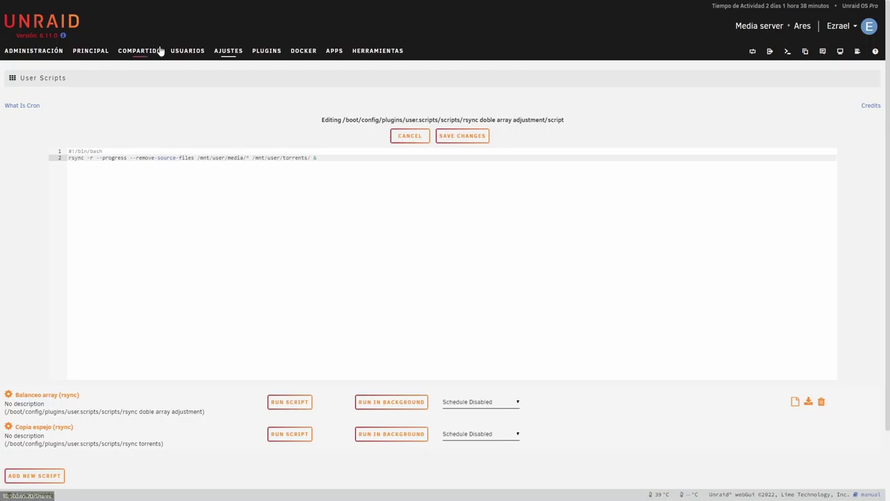
Highlight the torrents share in the list of shared folders and return to the dashboard.
click(137, 54)
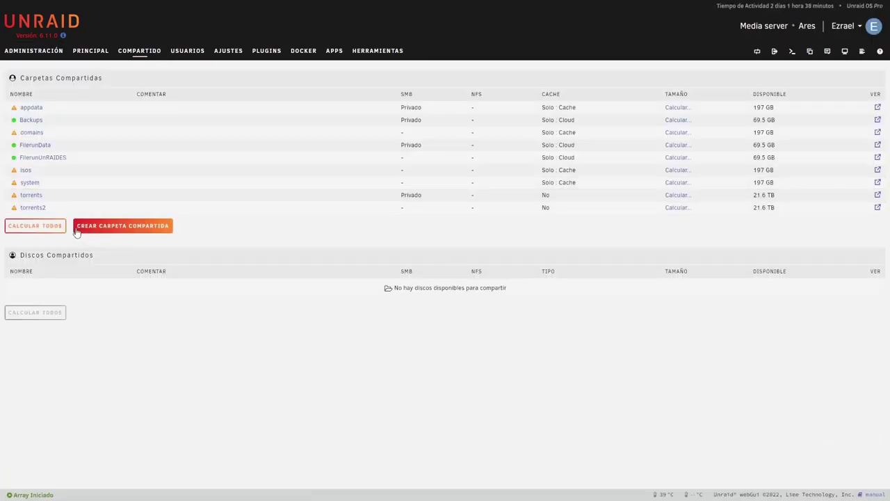
drag(19, 195, 54, 199)
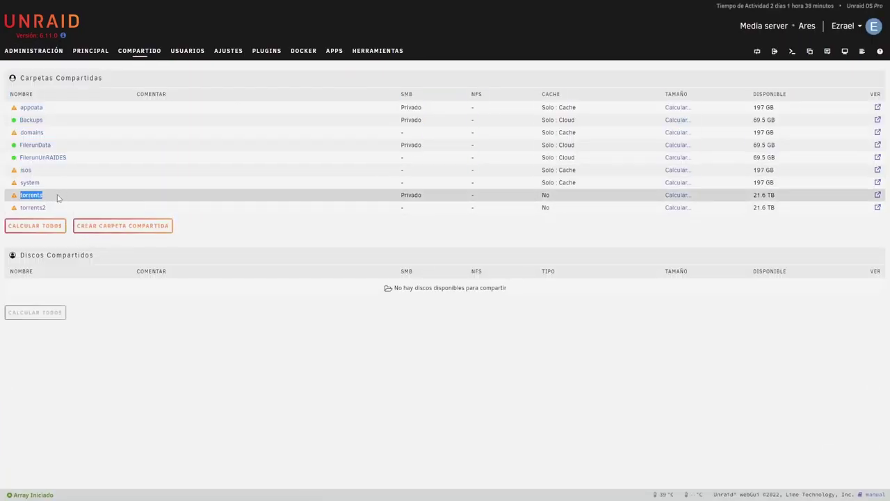
click(34, 51)
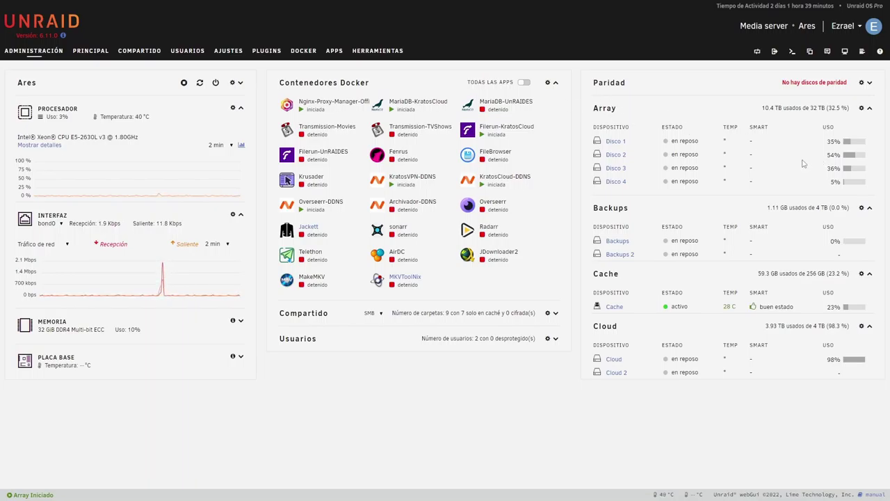
Reopen the "Balanceo array (rsync)" script for editing and select its rsync command from the start through the destination path.
click(228, 50)
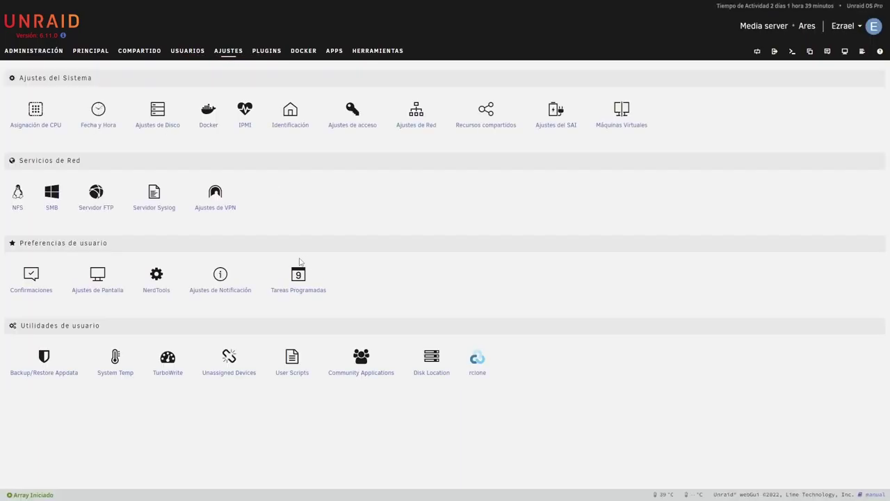
click(286, 367)
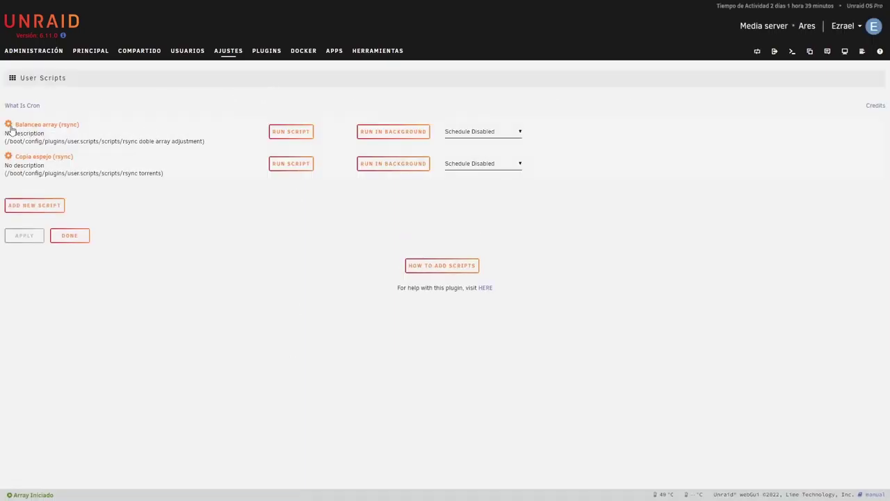
click(10, 127)
click(156, 98)
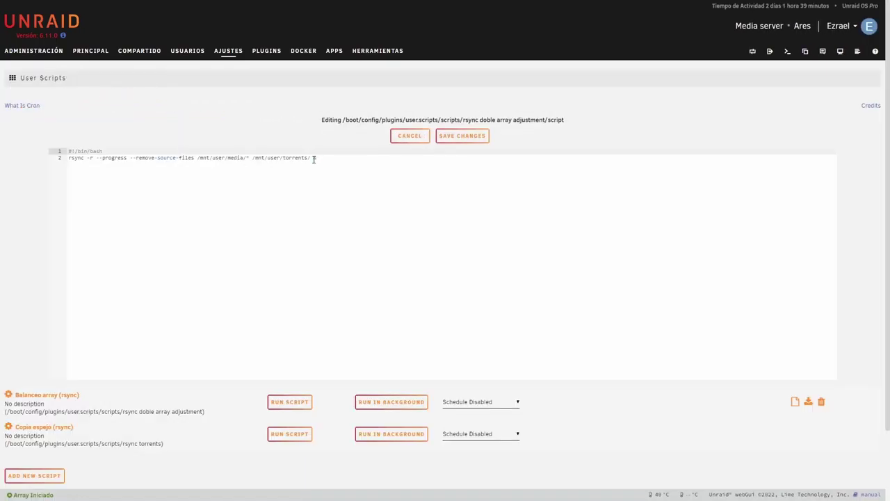
drag(310, 158, 228, 161)
click(71, 160)
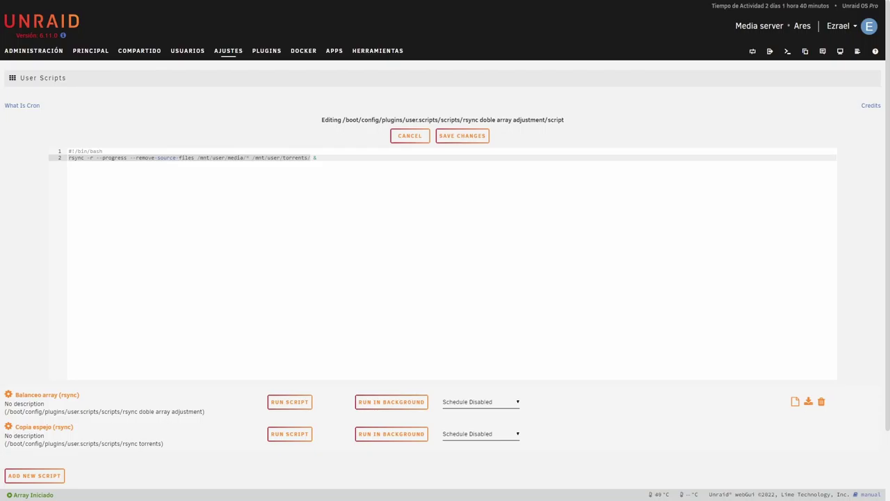
Put the SSH terminal window out of view and display the server's list of shared folders.
key(alt+Tab)
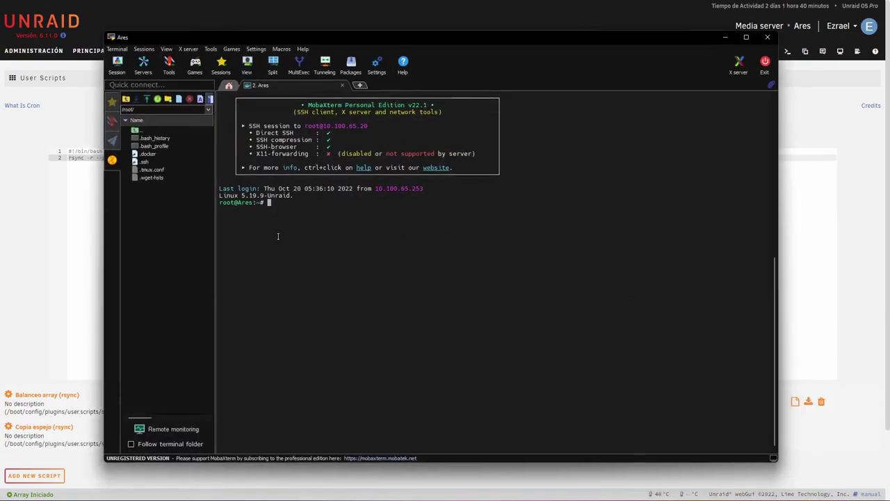
click(725, 37)
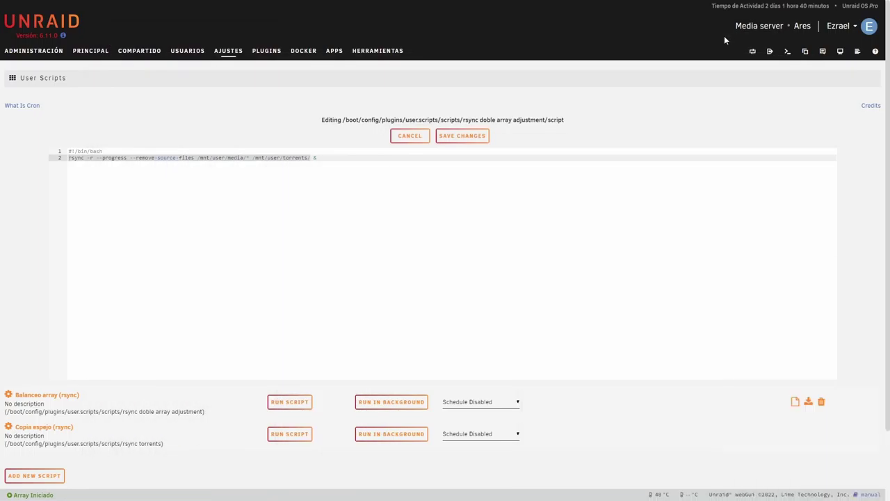
click(139, 52)
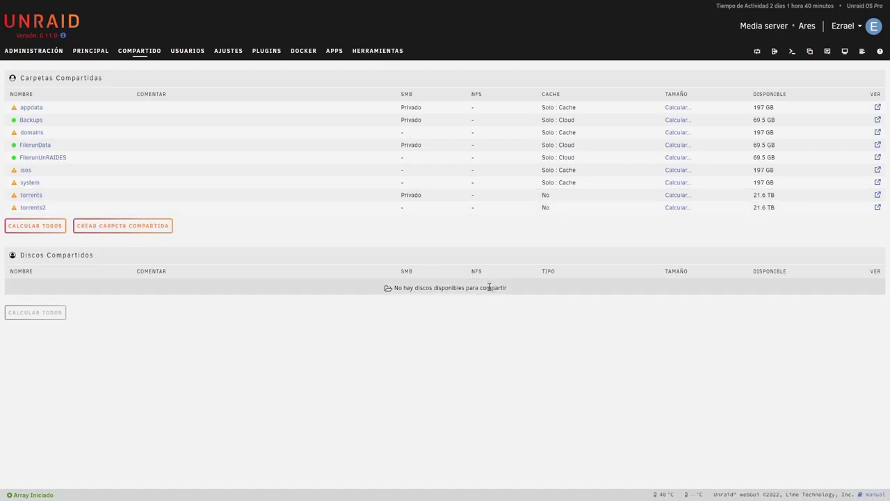
Open the server's web terminal, reposition its window over the shared folders page and close it.
key(alt+Tab)
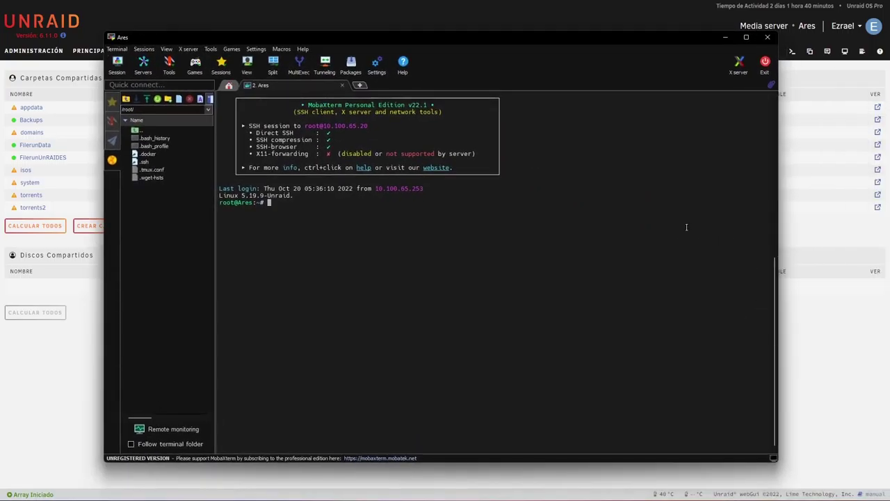
click(791, 51)
drag(577, 74, 405, 75)
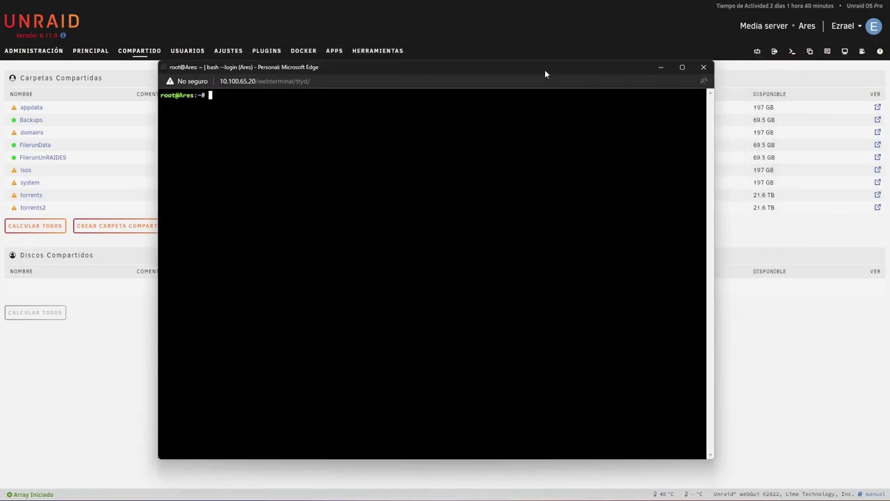
drag(541, 68, 515, 68)
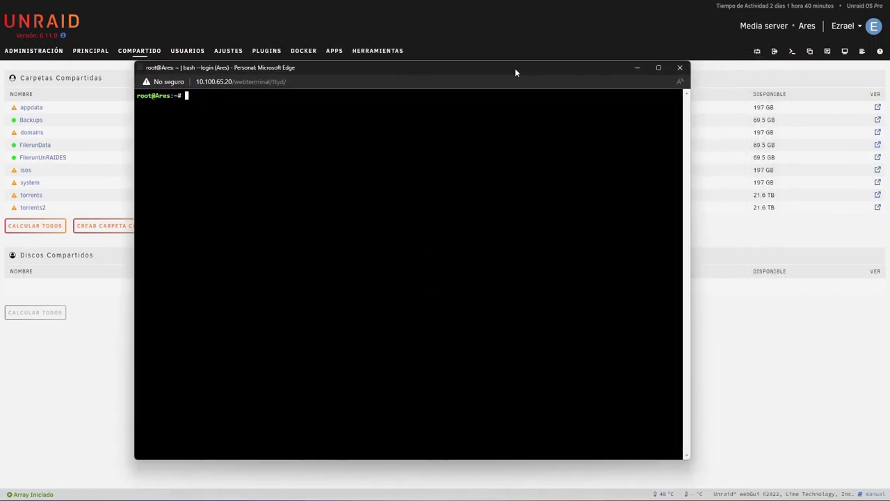
click(679, 67)
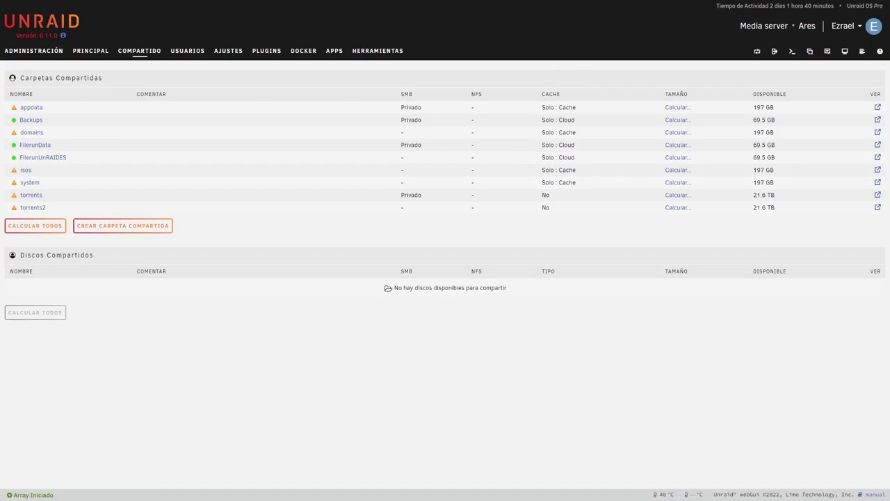
Switch to the MobaXterm SSH session, paste the copied rsync command at the prompt and change its destination path to /mnt/user/torrents2/.
key(alt+Tab)
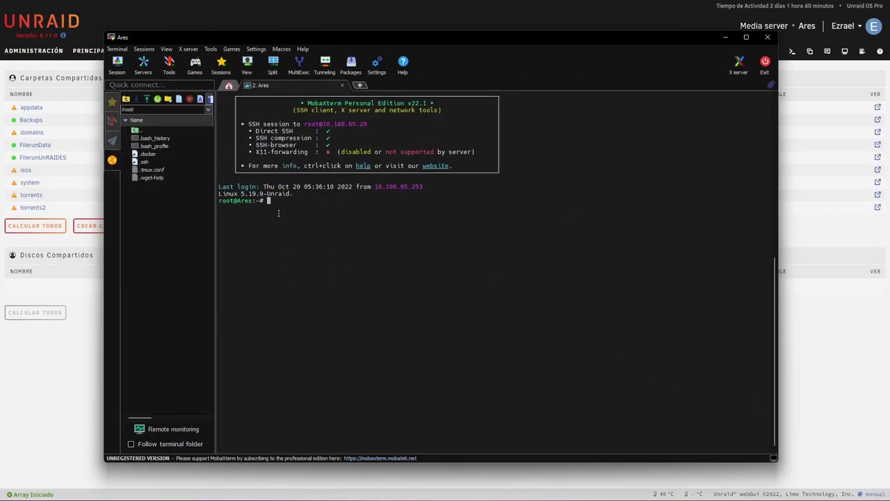
right_click(330, 295)
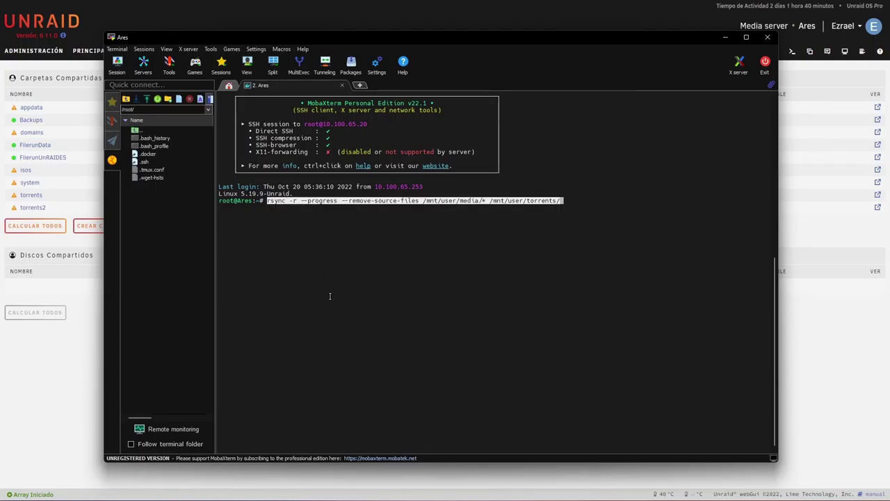
key(Left)
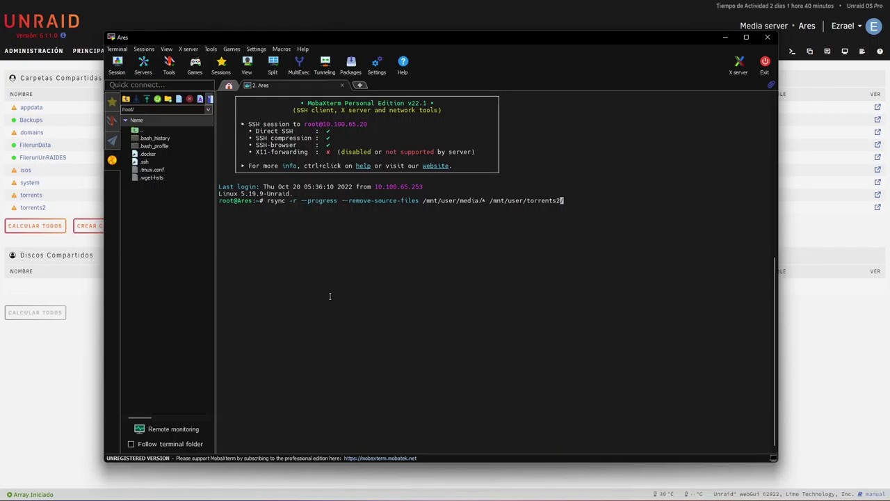
text(2)
Change the rsync command's source path to /mnt/user/torrents/* and run the command.
key(Left)
key(Left)
key(Left)
key(Left)
key(Left)
key(Left)
key(Left)
key(Left)
key(Left)
key(Left)
key(Left)
key(Left)
key(Left)
key(Left)
key(Left)
key(Left)
key(Left)
key(Left)
key(Left)
key(Left)
key(BackSpace)
key(BackSpace)
key(BackSpace)
key(BackSpace)
key(BackSpace)
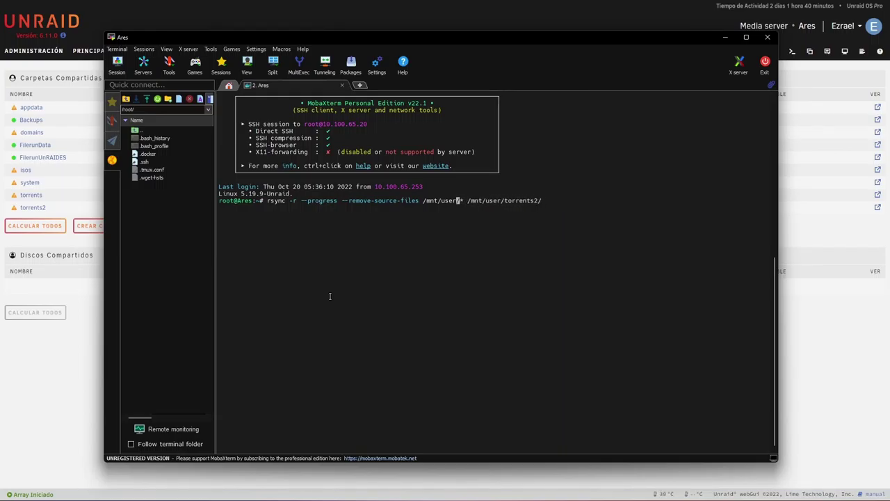
text(transmis/)
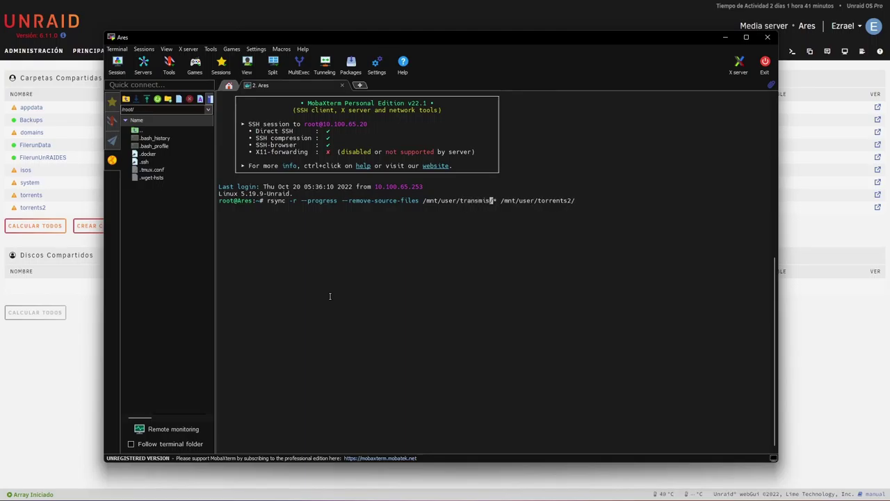
key(BackSpace)
key(BackSpace)
key(BackSpace)
key(BackSpace)
key(BackSpace)
key(BackSpace)
key(BackSpace)
text(orrents)
key(Return)
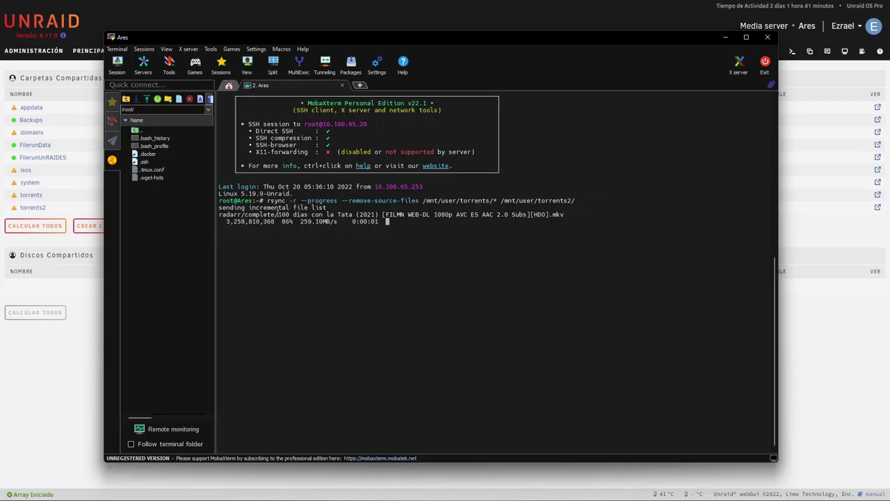
Examine the file names and transfer progress in the rsync output by highlighting the first two files' lines.
drag(275, 214, 384, 214)
click(399, 221)
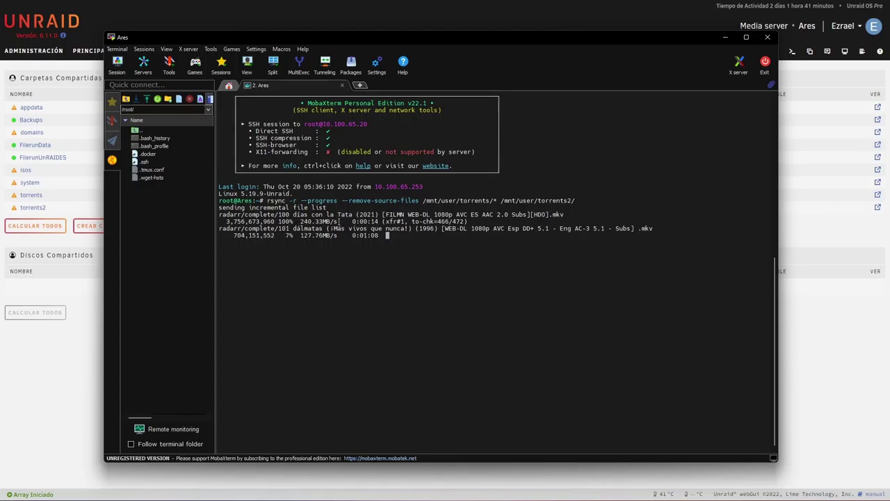
drag(228, 228, 401, 233)
Switch back to the Unraid web interface and display the array devices with their read and write activity.
click(725, 39)
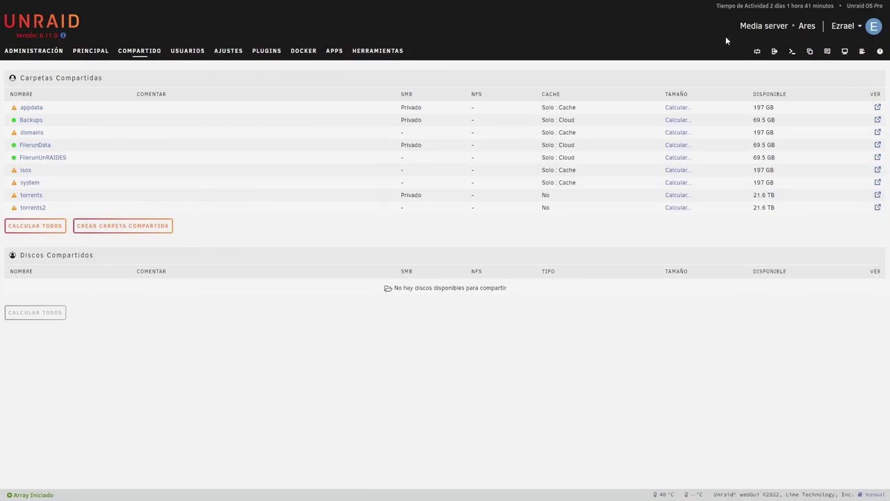
click(83, 59)
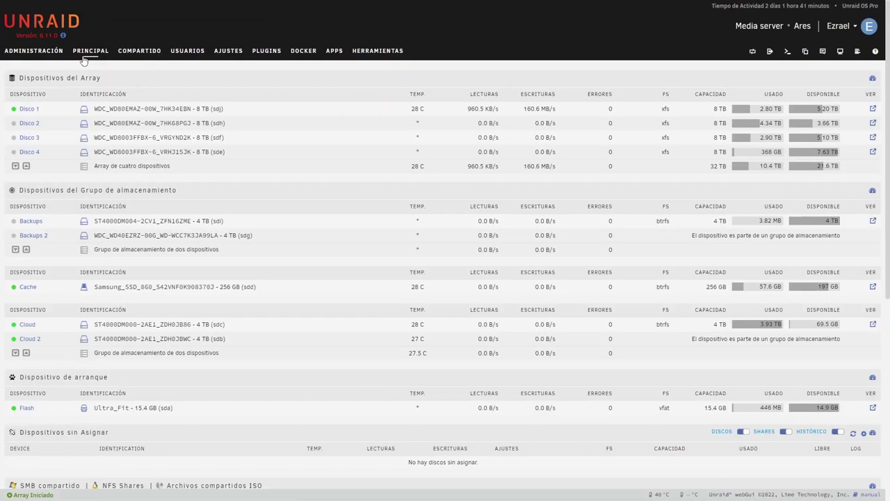